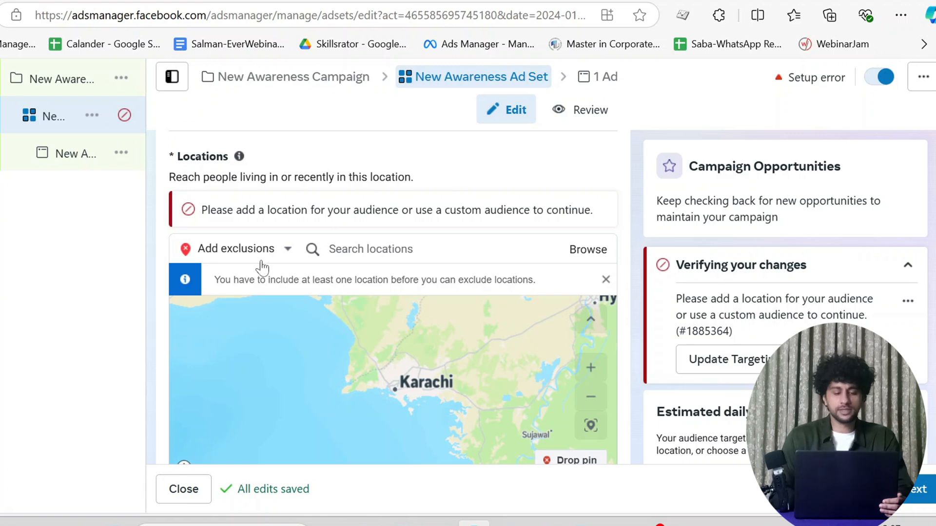
Try to add the country Pakistan as an excluded location for the ad set's audience.
click(329, 249)
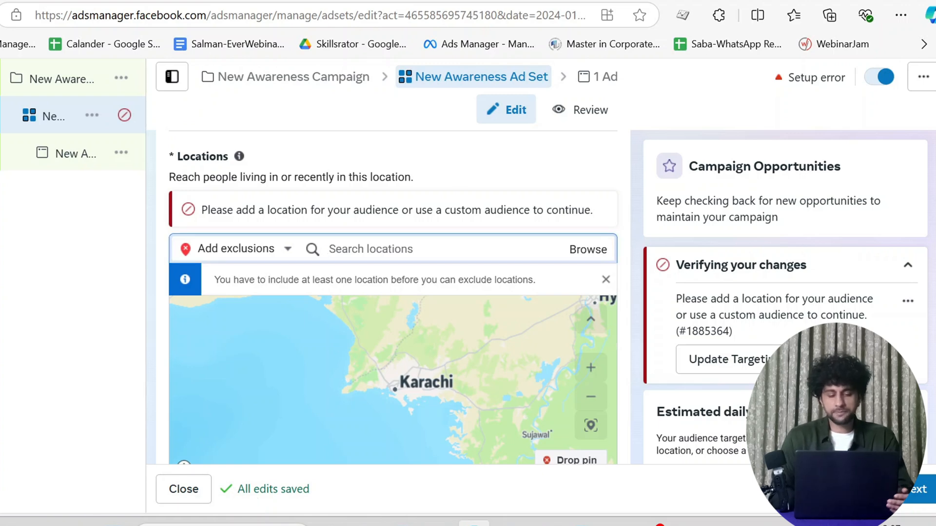
text(pa)
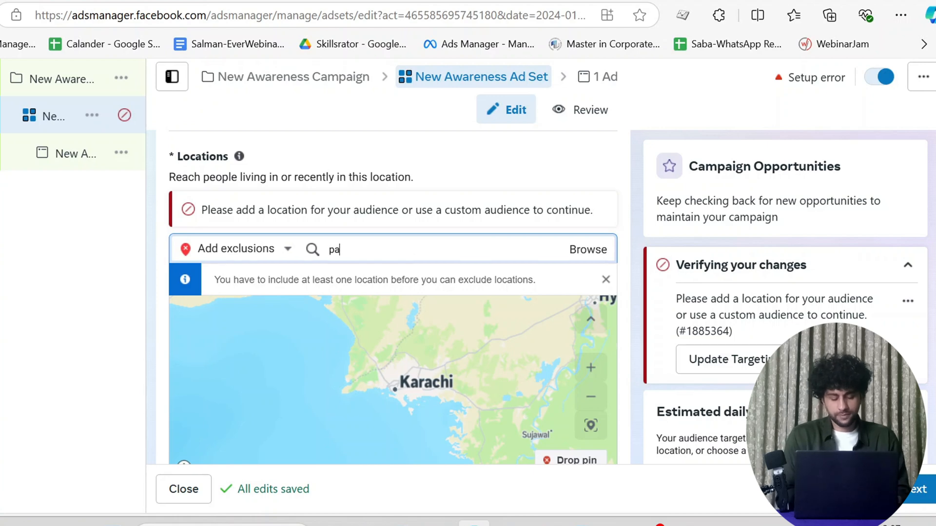
text(kistan)
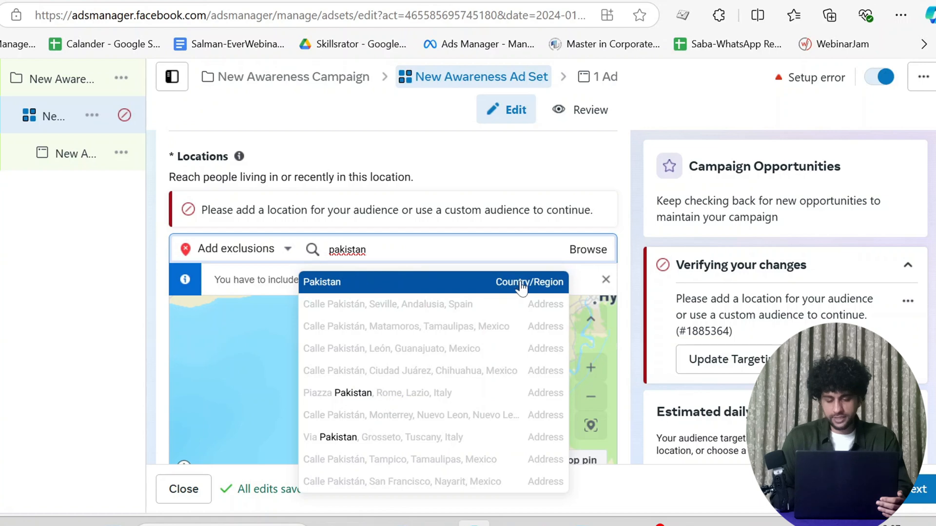
click(346, 286)
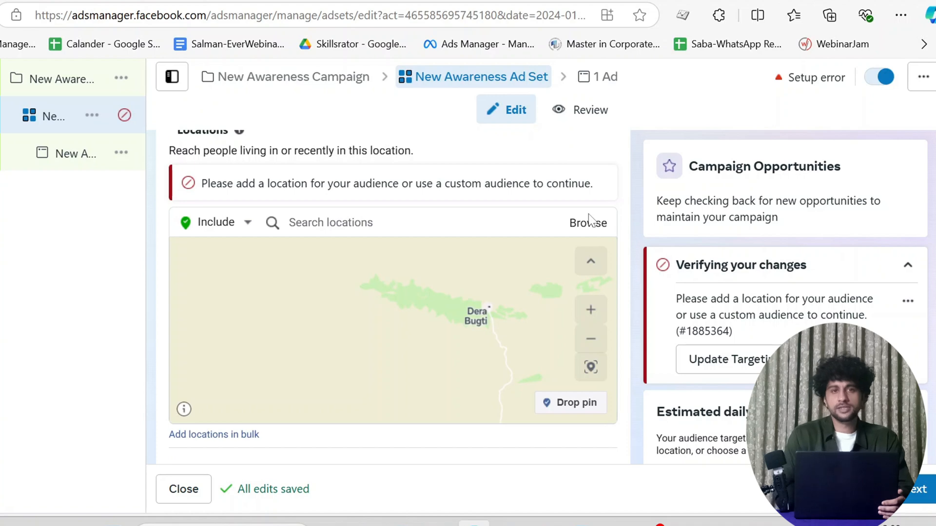
Include the country Pakistan in the ad set's audience locations.
scroll(429, 202, up, 2)
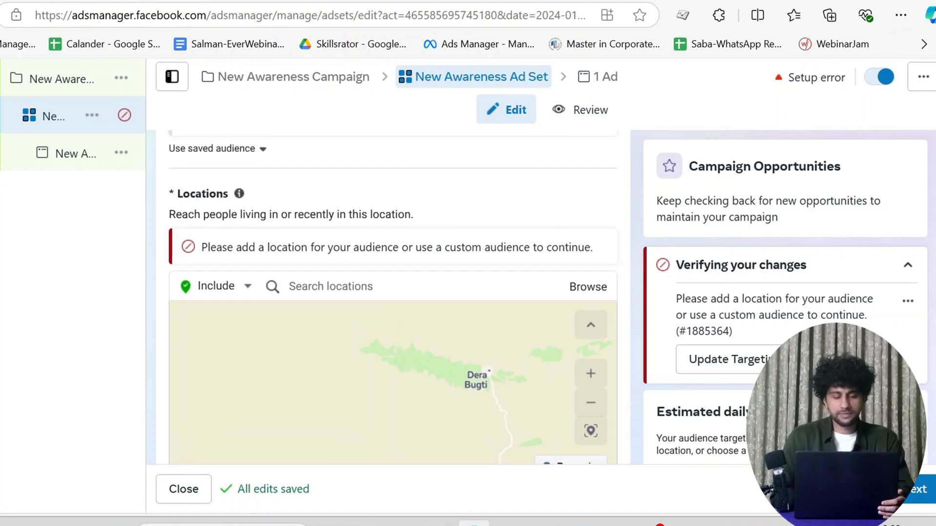
click(331, 286)
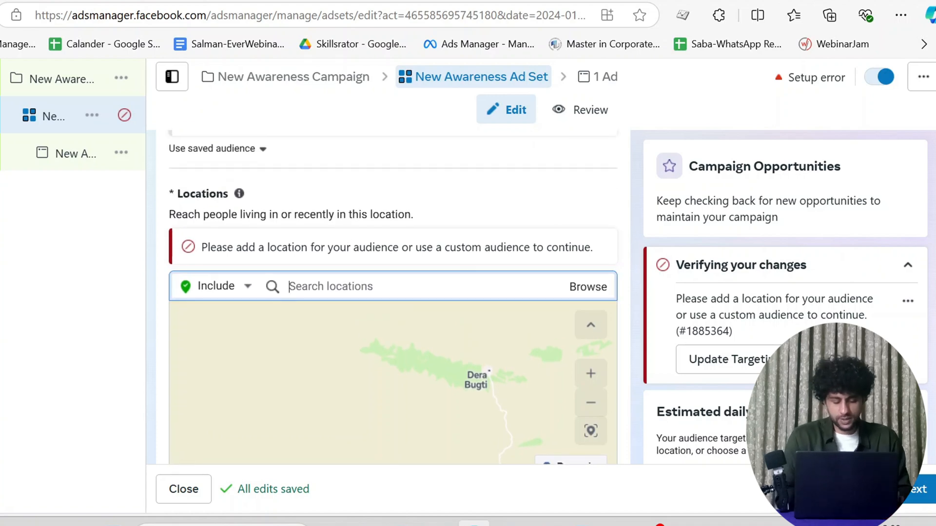
text(pakistan)
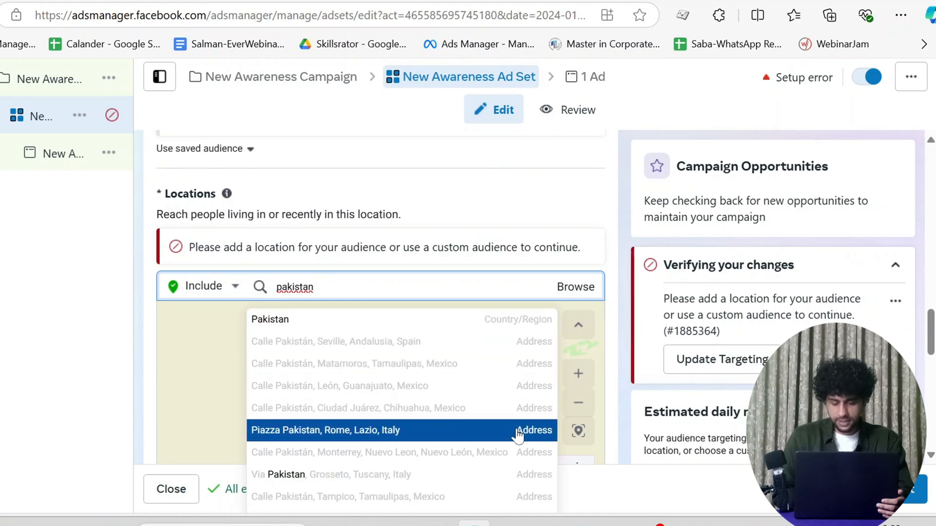
scroll(502, 387, down, 1)
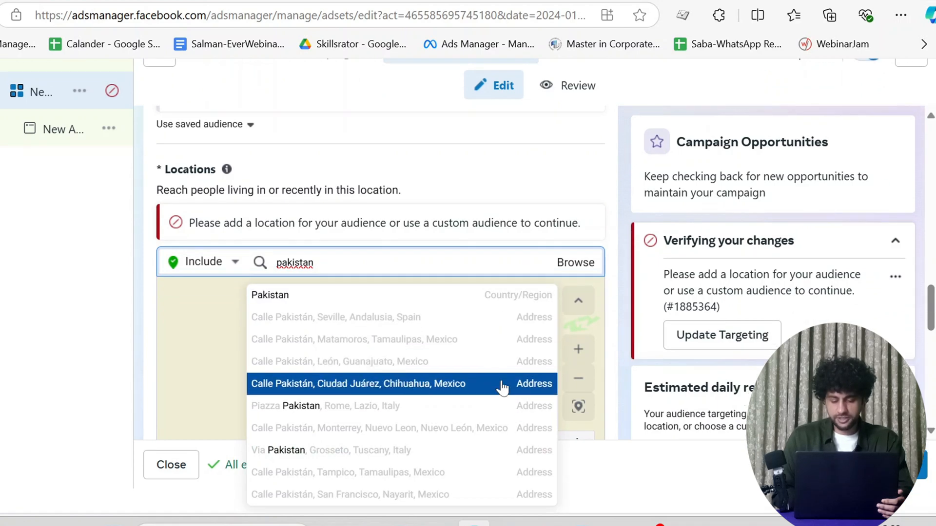
scroll(502, 387, up, 1)
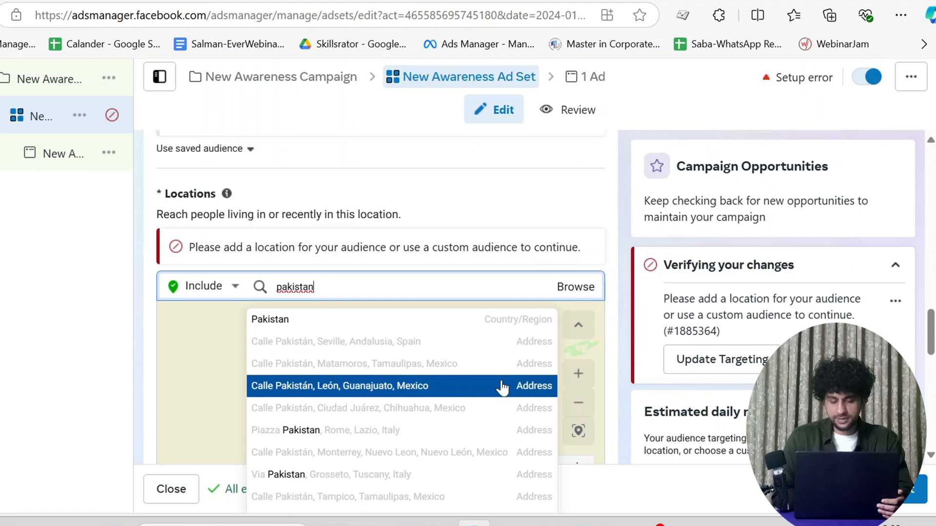
click(473, 321)
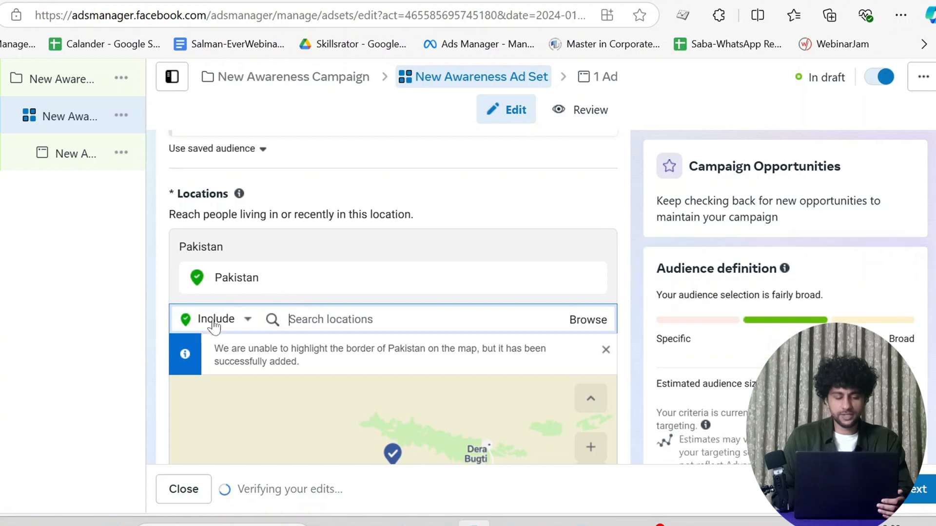
Exclude the city of Thatta, Sindh, Pakistan from the audience locations with a 20 mi radius.
click(245, 323)
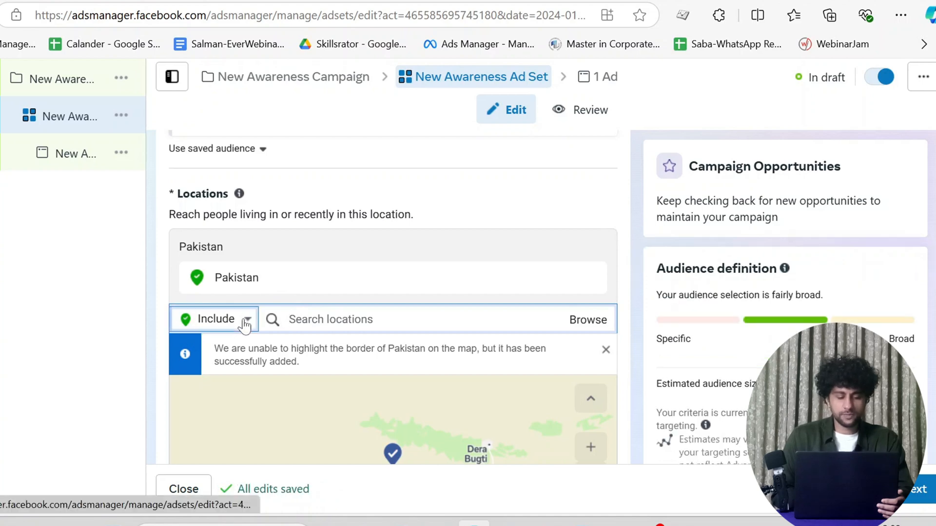
click(245, 323)
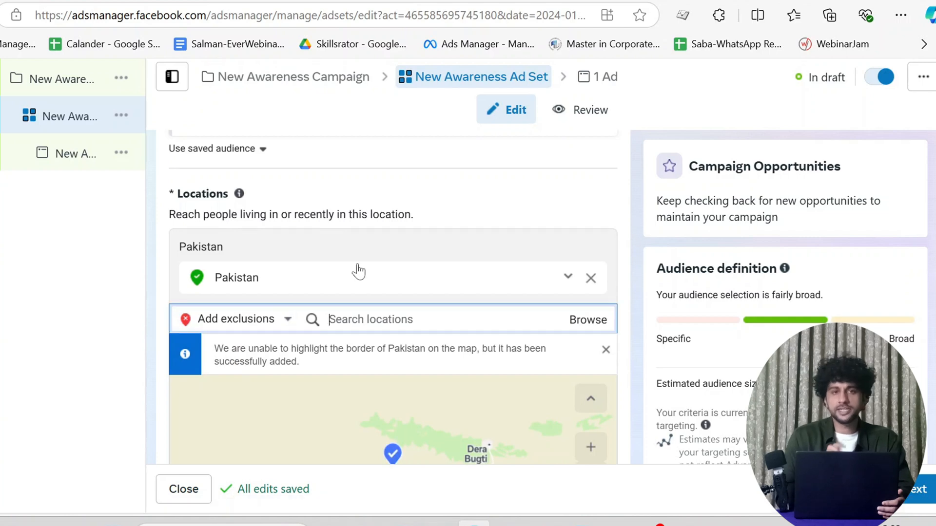
text(thatta)
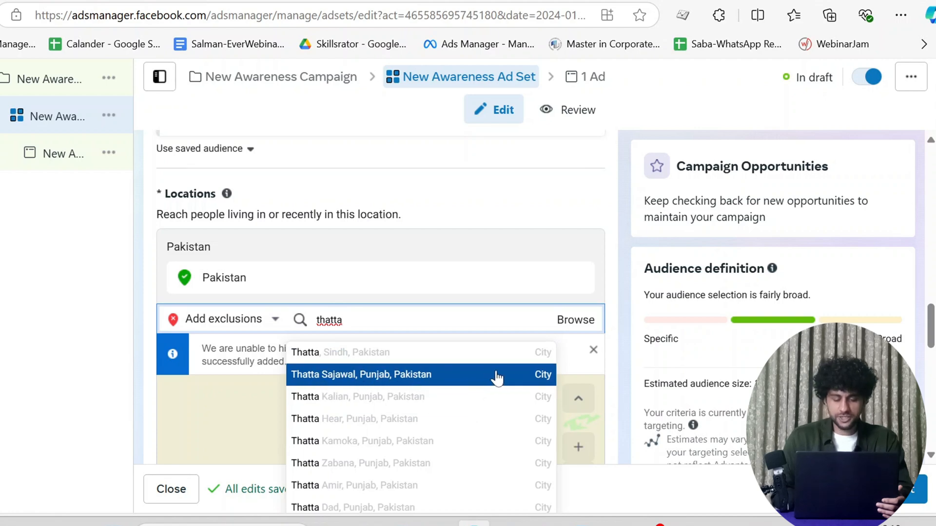
scroll(512, 424, down, 2)
scroll(512, 425, up, 2)
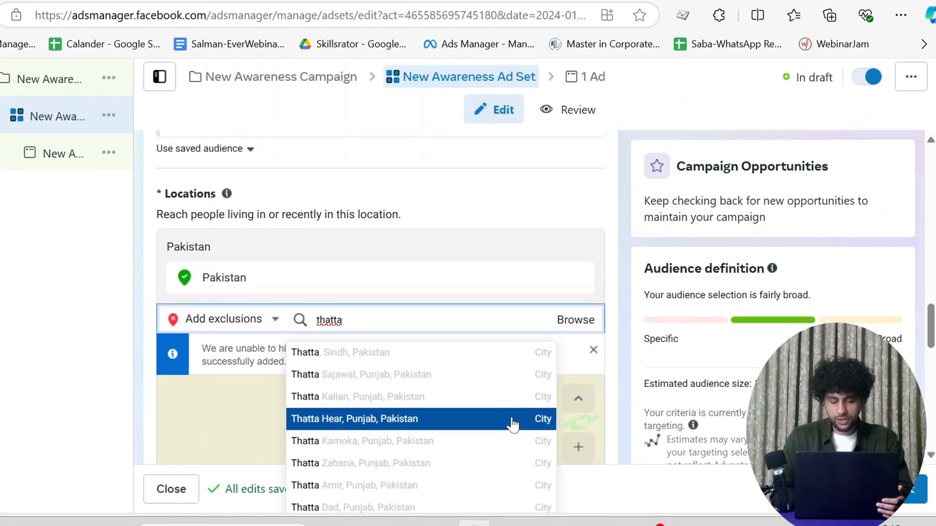
click(357, 352)
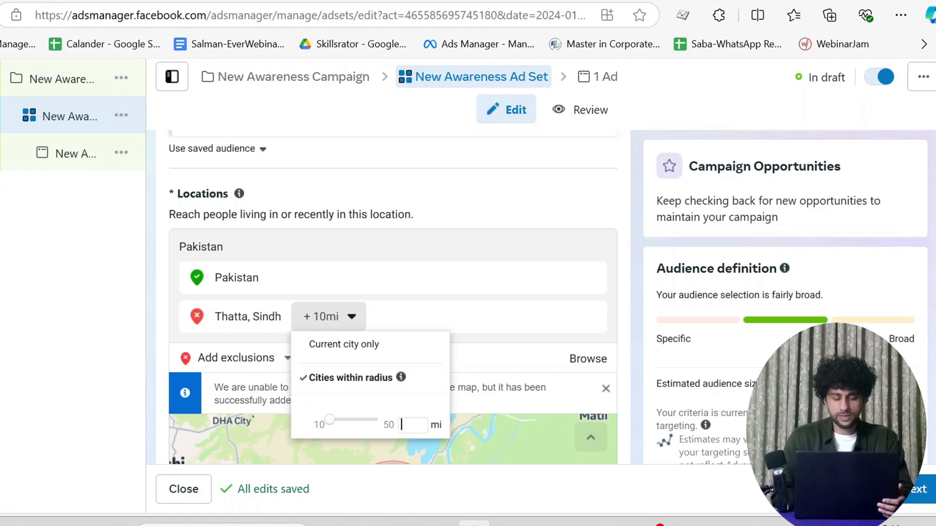
text(20)
key(Return)
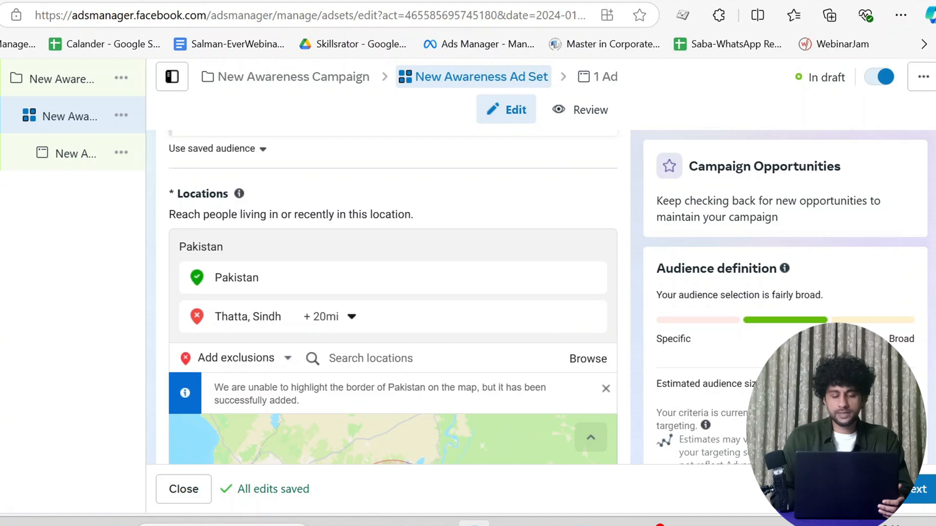
Search the location exclusions for "gulshan iqbal" and exclude the place Karachi - Gulshan - e - Iqbal.
click(321, 359)
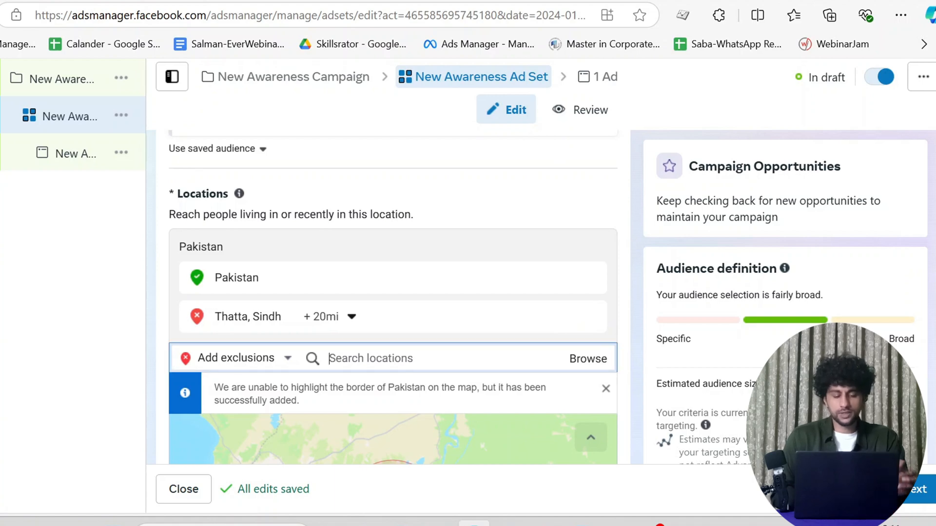
text(gulsh)
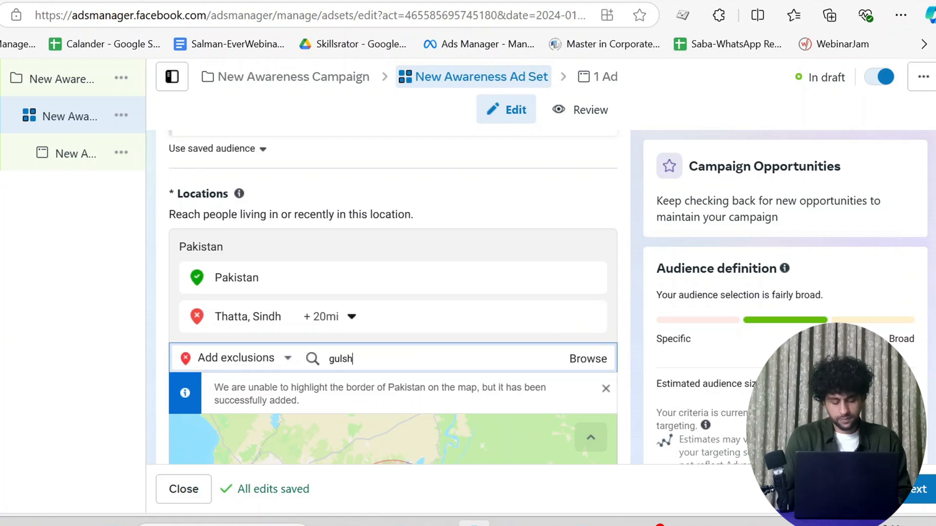
text(an)
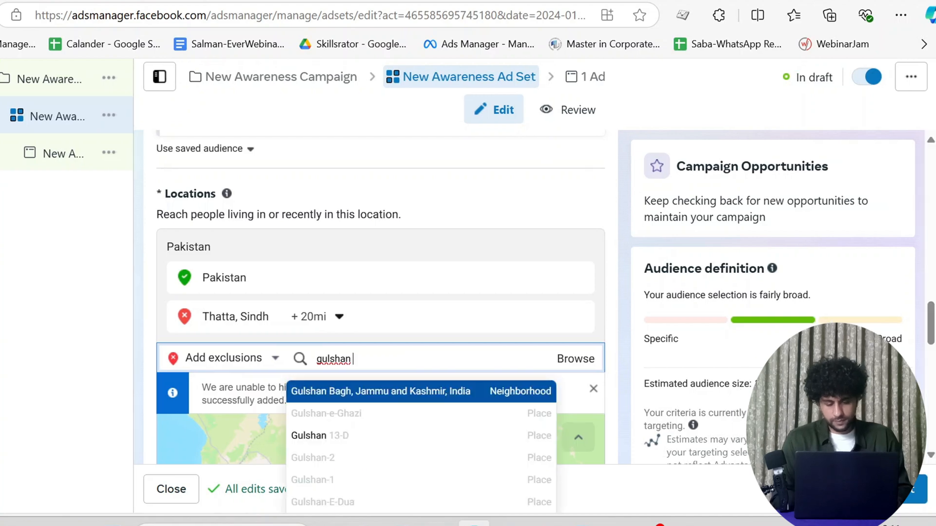
text( iqbal)
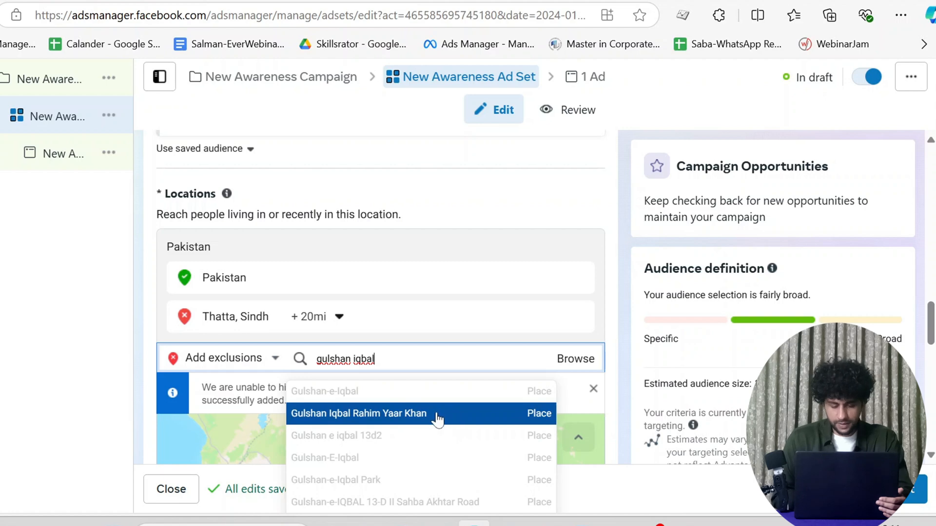
scroll(424, 426, down, 2)
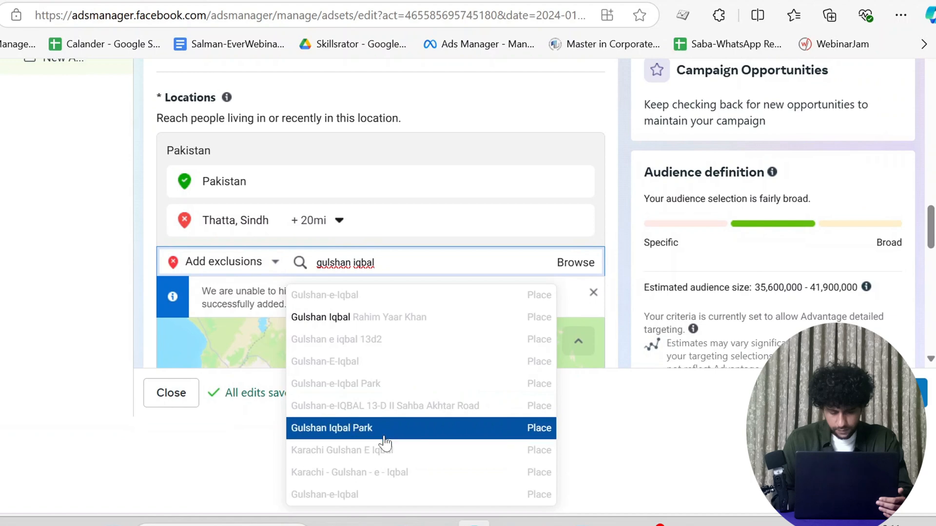
click(394, 477)
scroll(335, 384, down, 1)
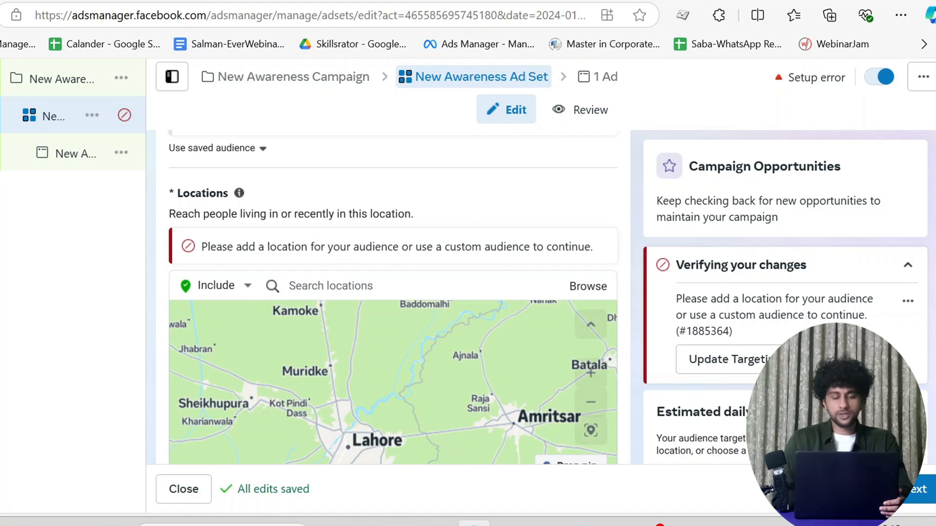
Include the city of Karachi, Sindh, Pakistan in the audience locations and limit it to the current city only.
click(331, 286)
text(kara)
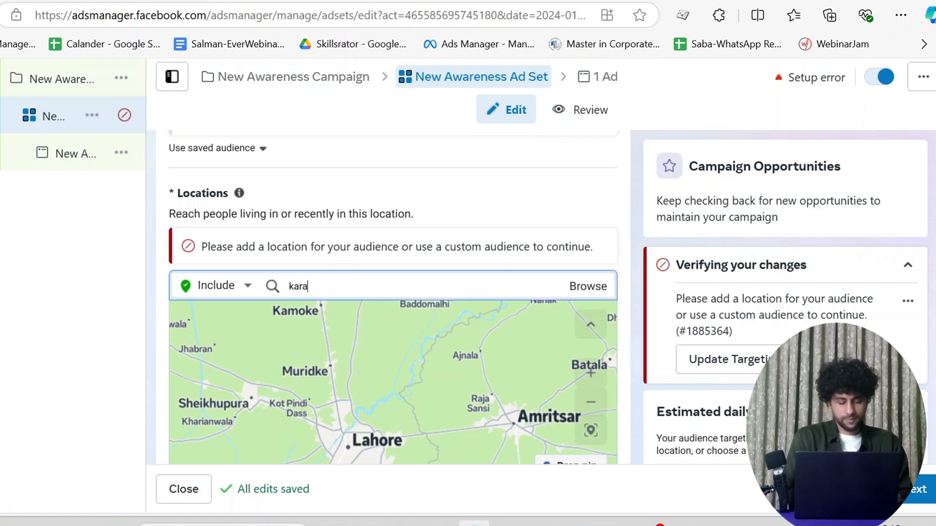
text(chi)
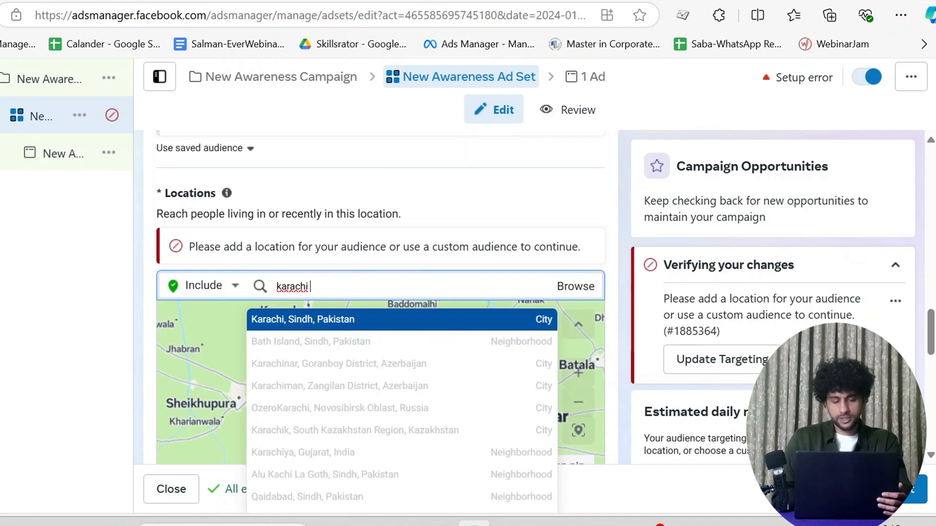
click(303, 322)
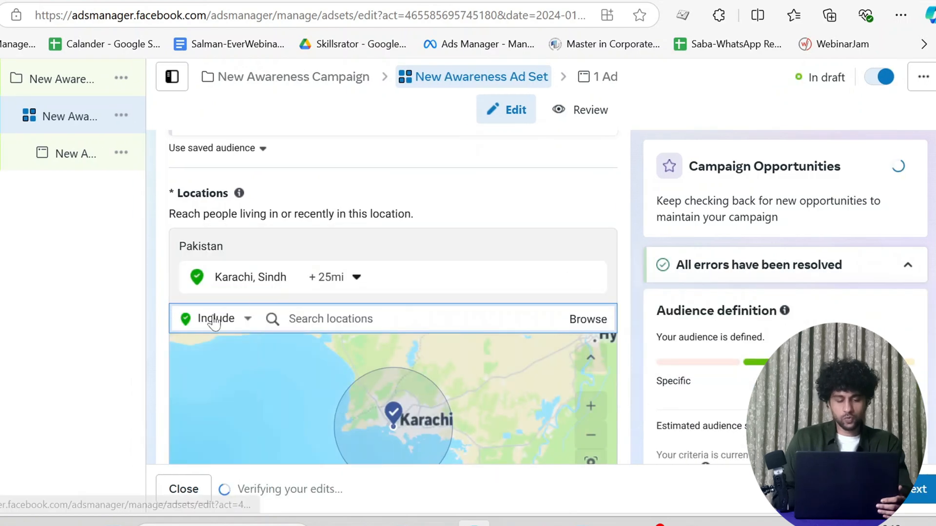
click(355, 278)
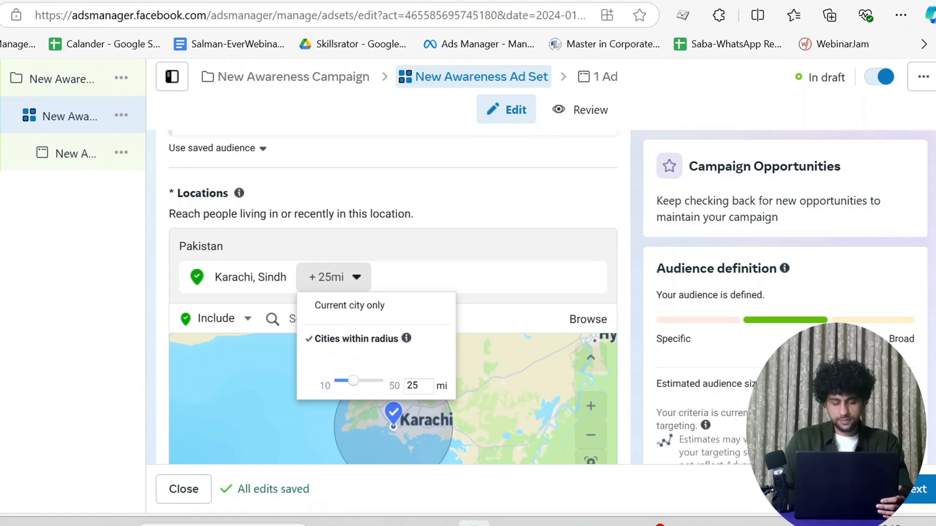
click(359, 307)
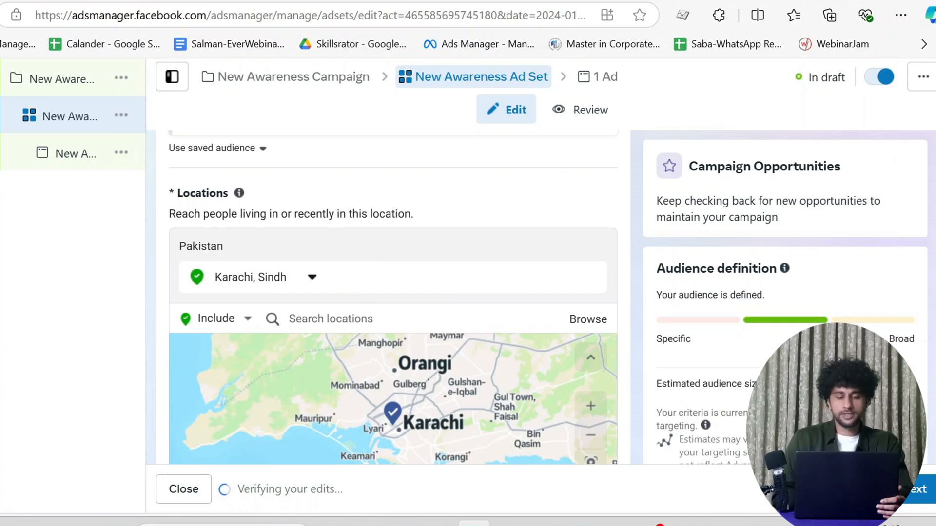
Include Lahore, Punjab, Pakistan as another audience location and restrict it to the current city only.
click(359, 312)
text(lah)
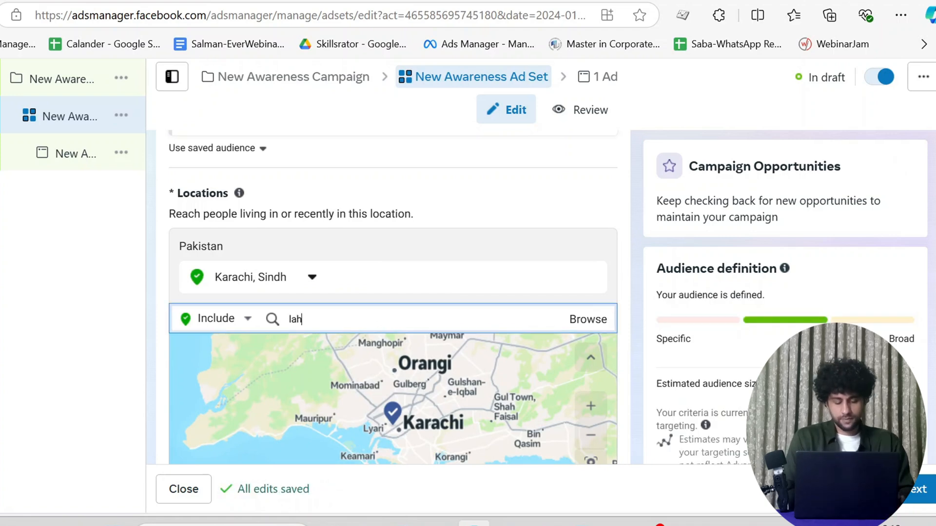
text(ore)
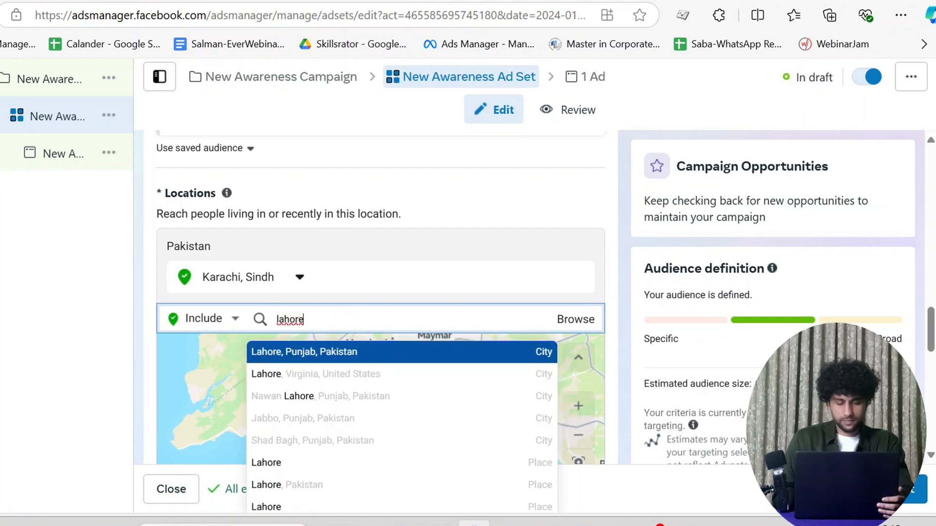
click(295, 360)
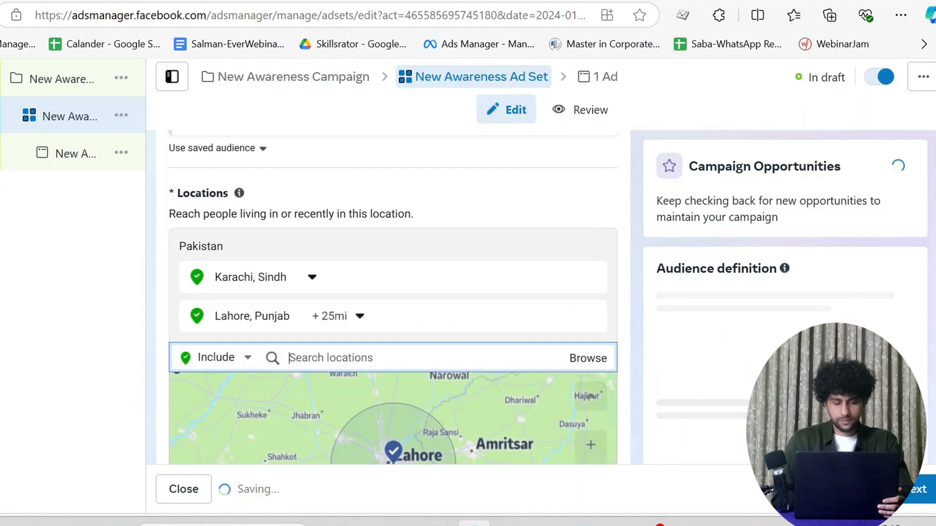
click(360, 318)
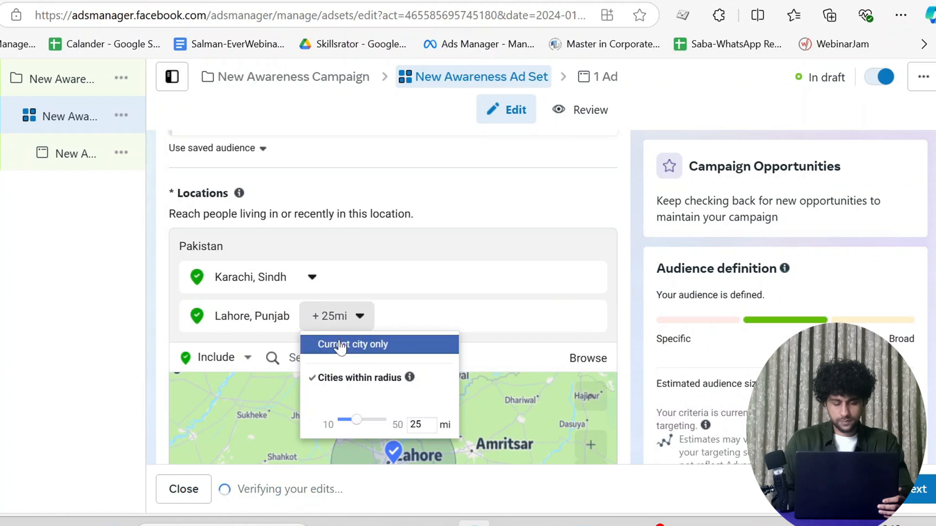
click(340, 346)
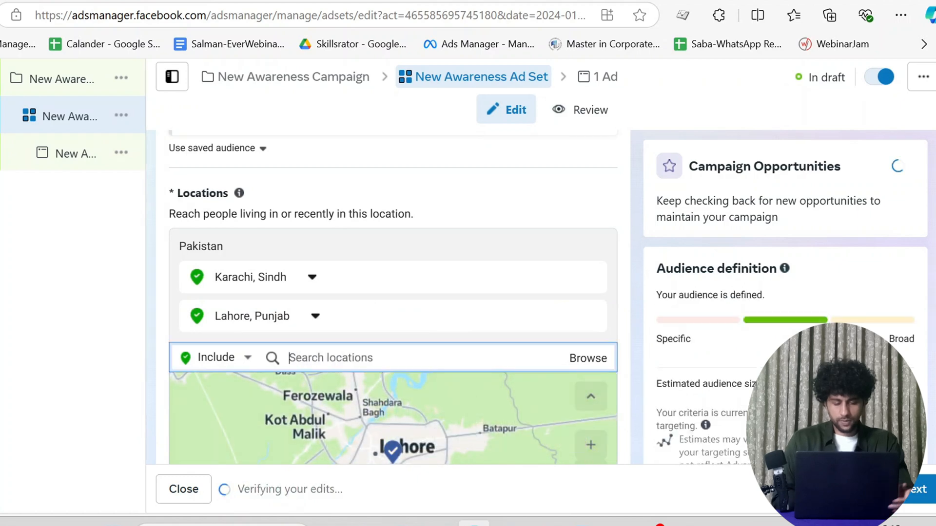
Include the city of Islamabad, Islamabad Capital Territory, Pakistan in the audience locations.
text(islamaba)
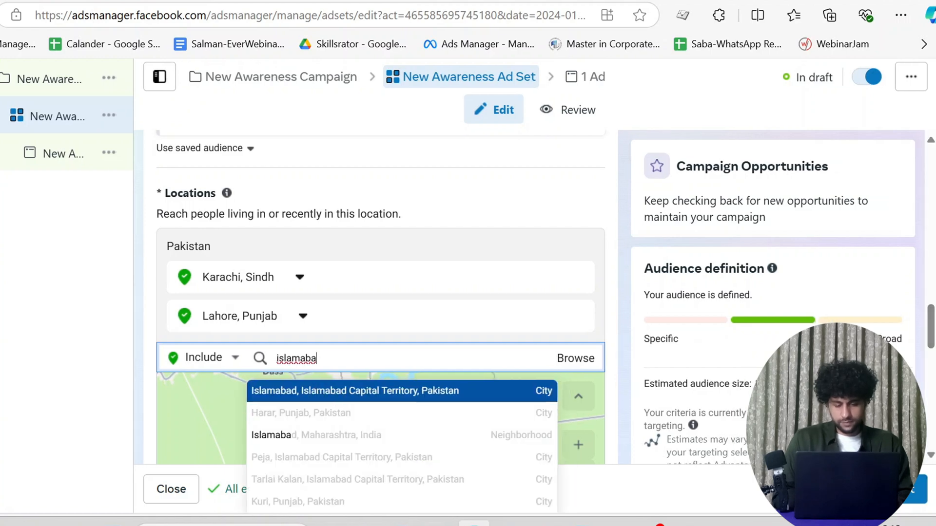
click(339, 396)
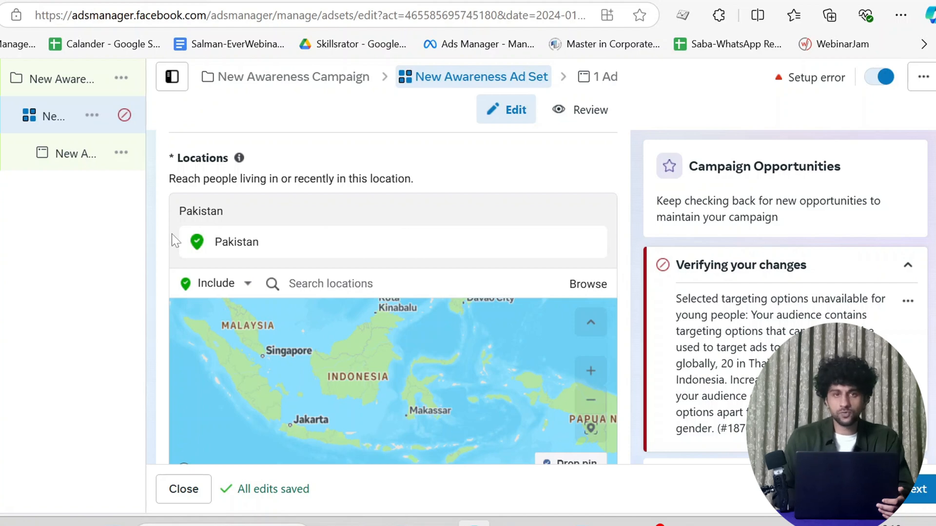
scroll(172, 233, down, 4)
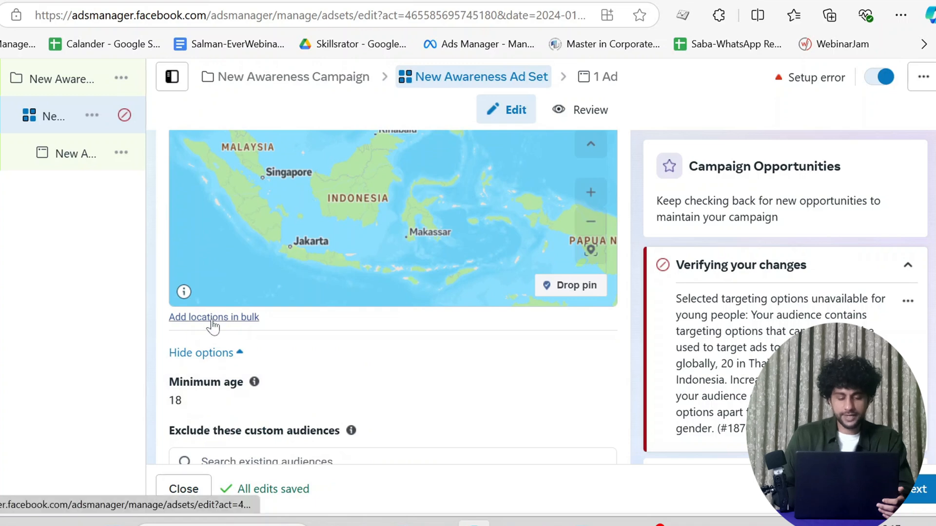
Start adding audience locations in bulk and set the location type to Countries.
click(210, 318)
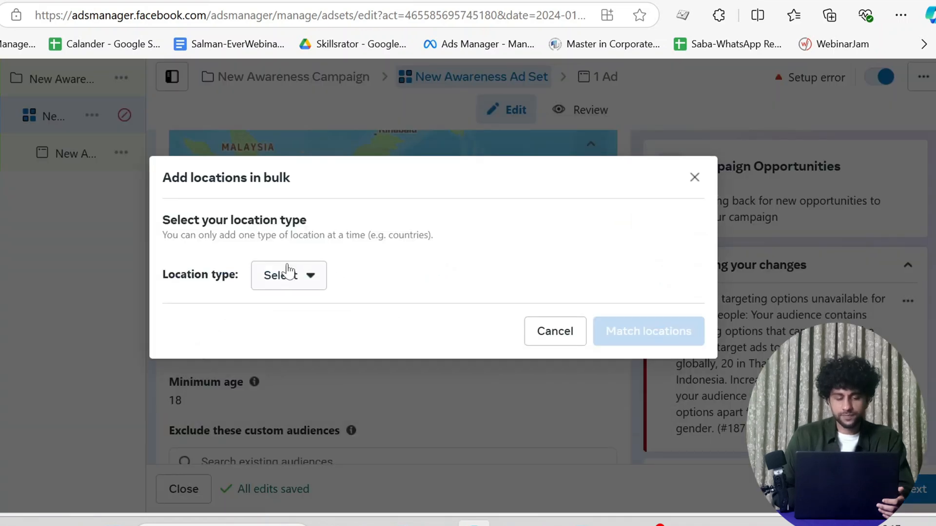
click(316, 280)
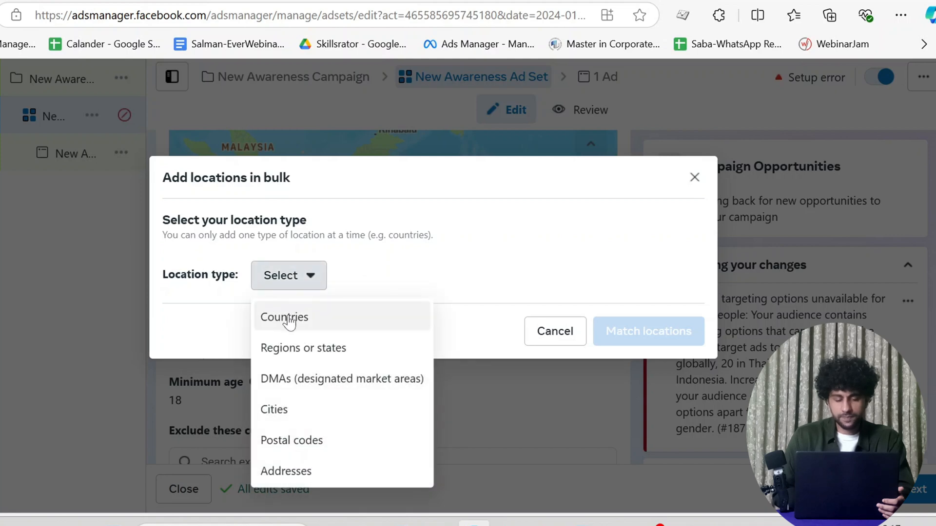
click(289, 319)
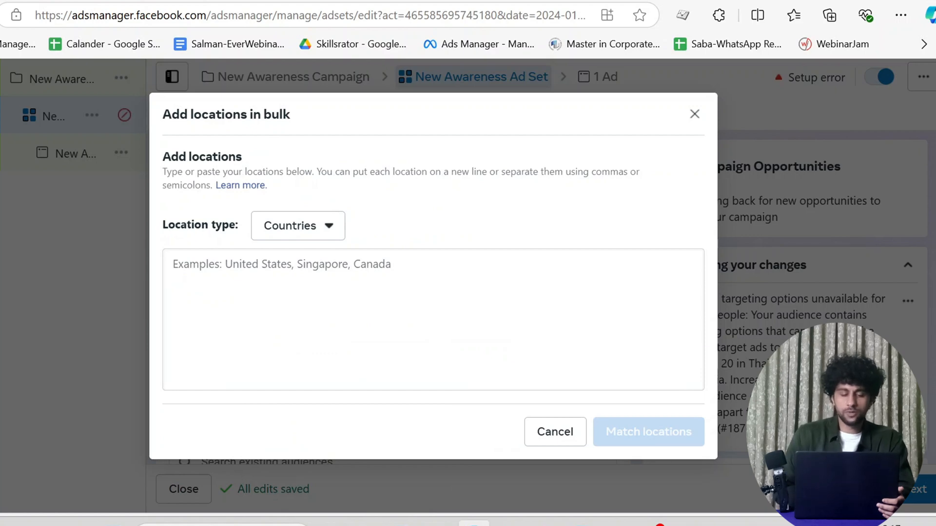
Enter "pakistan,india" in the bulk country list, with no space after the comma.
click(173, 264)
text(pakistan)
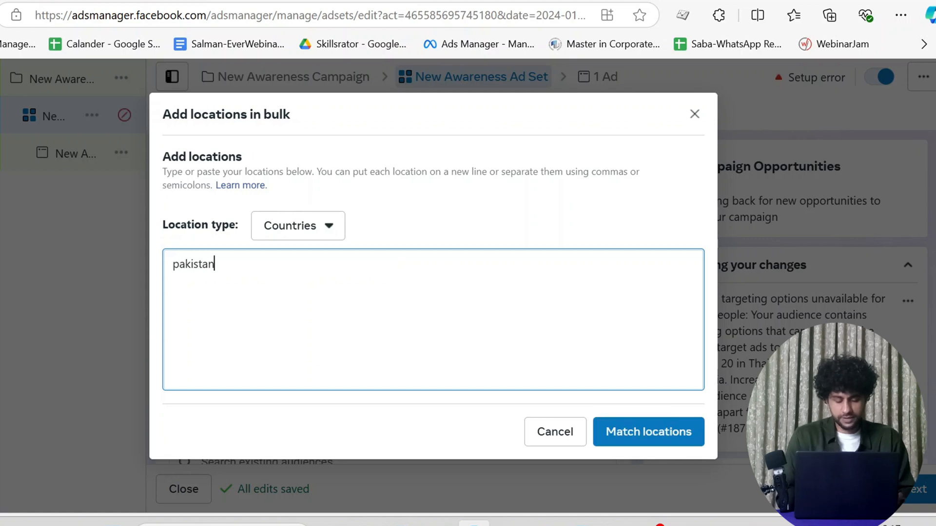
text(, in)
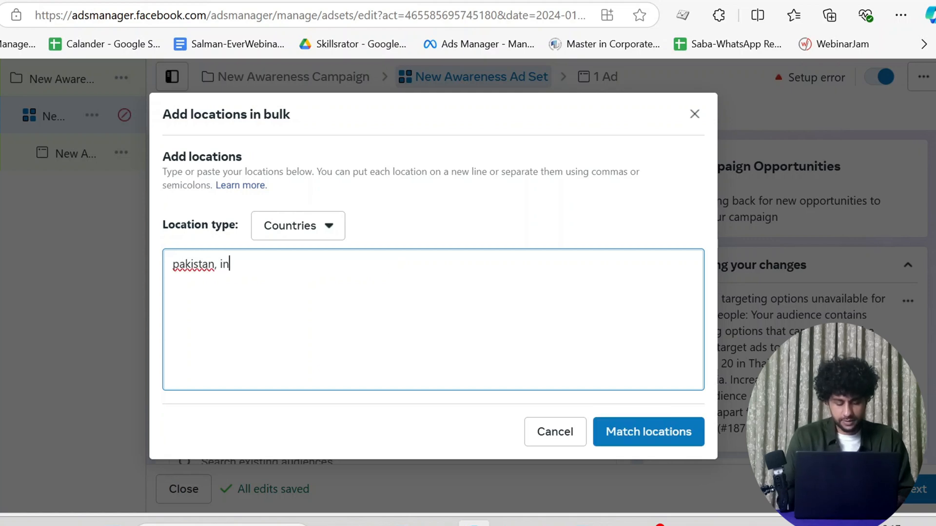
text(sdia)
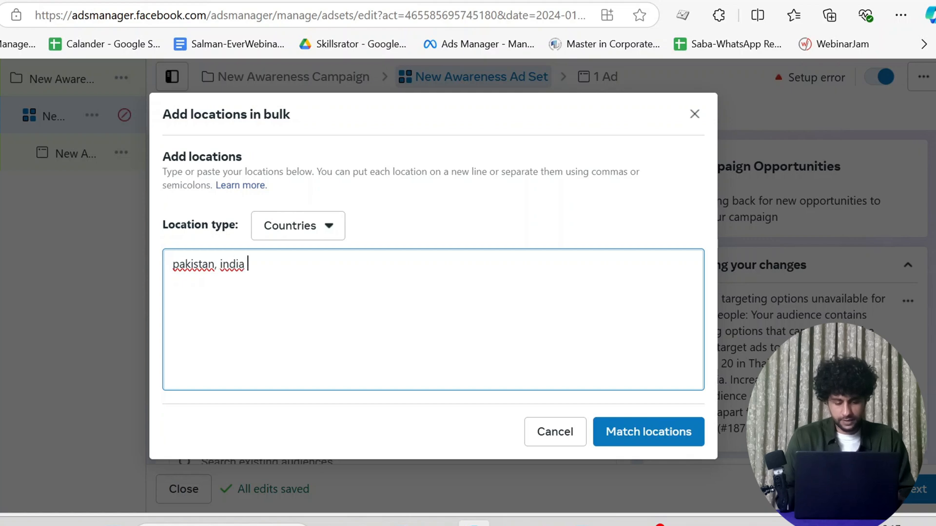
key(BackSpace)
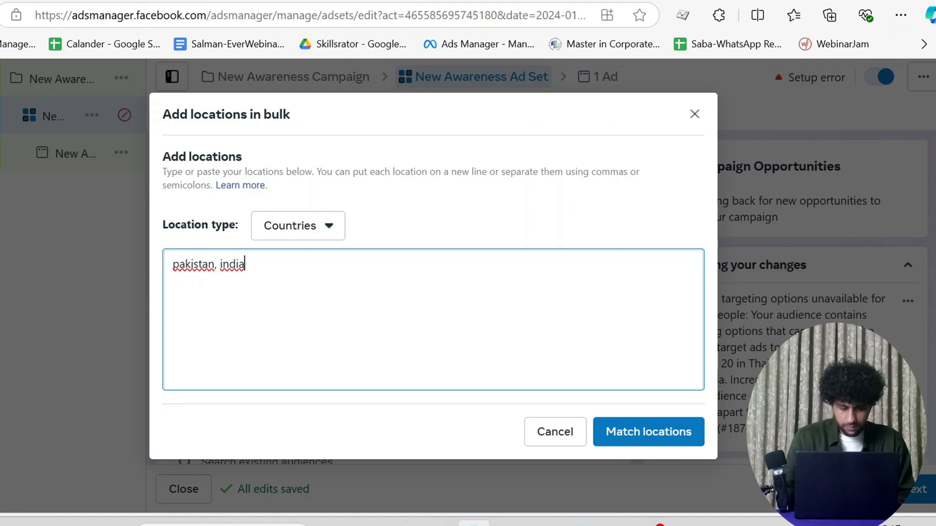
key(Left)
key(Left)
key(Left)
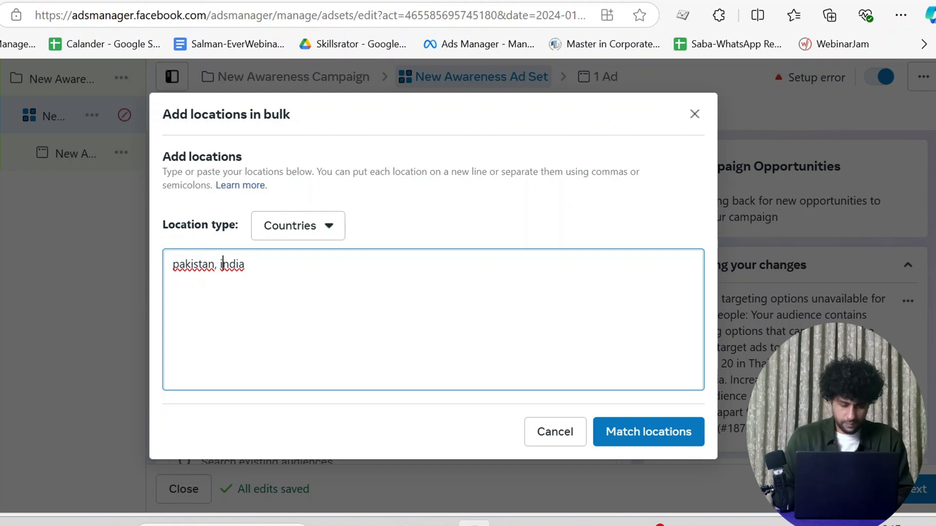
key(BackSpace)
key(Right)
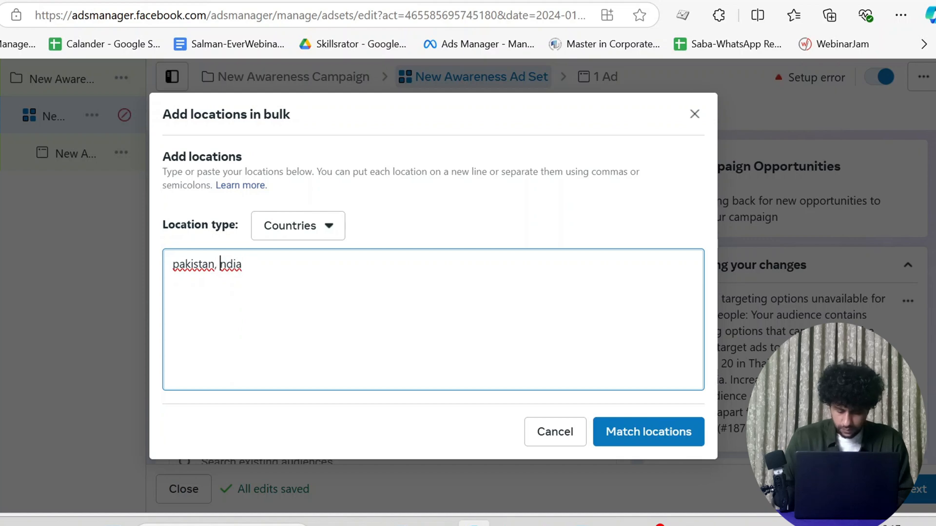
key(BackSpace)
text(i)
key(Right)
key(Right)
key(Right)
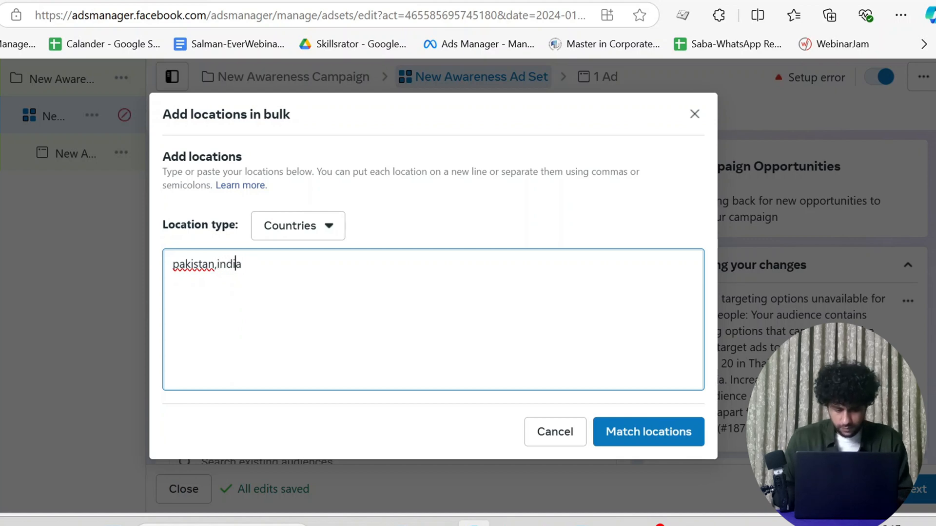
Append china and taiwan to the bulk country list, separated by commas without spaces.
key(Right)
text(,china)
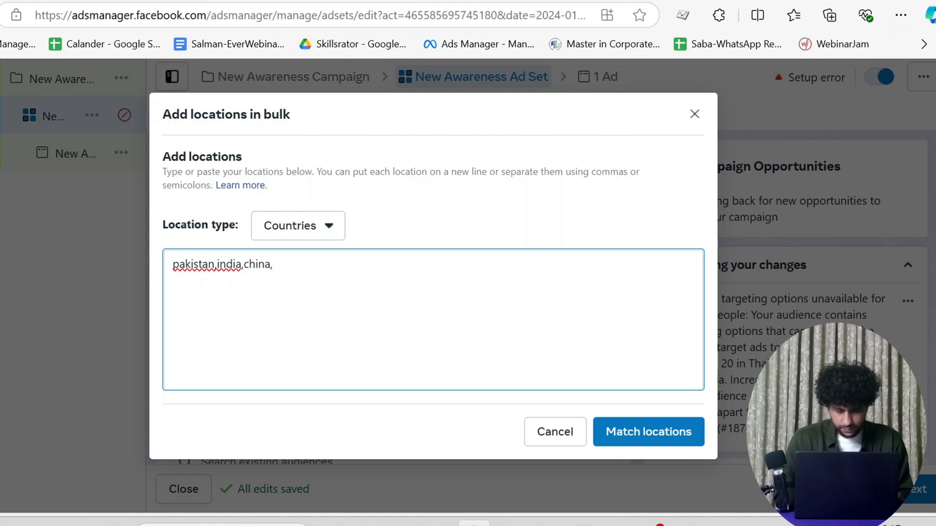
text(,)
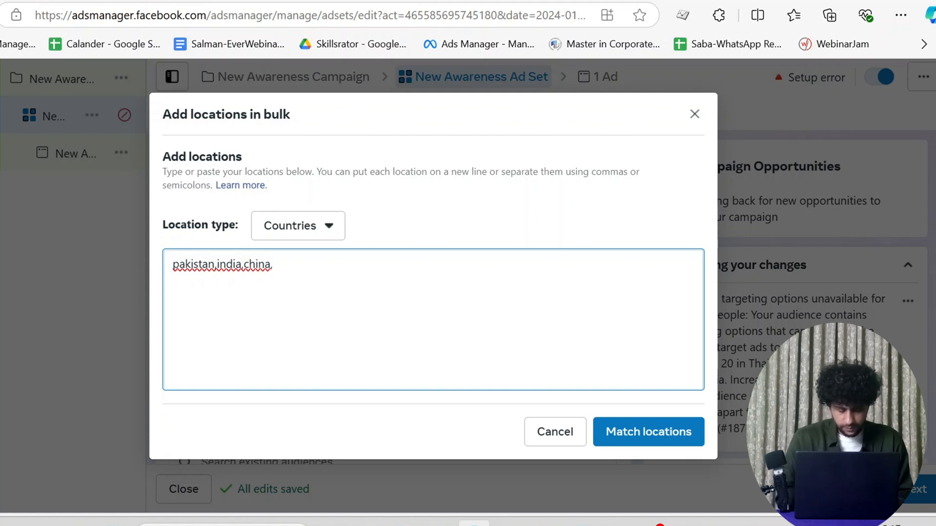
text(taiwan)
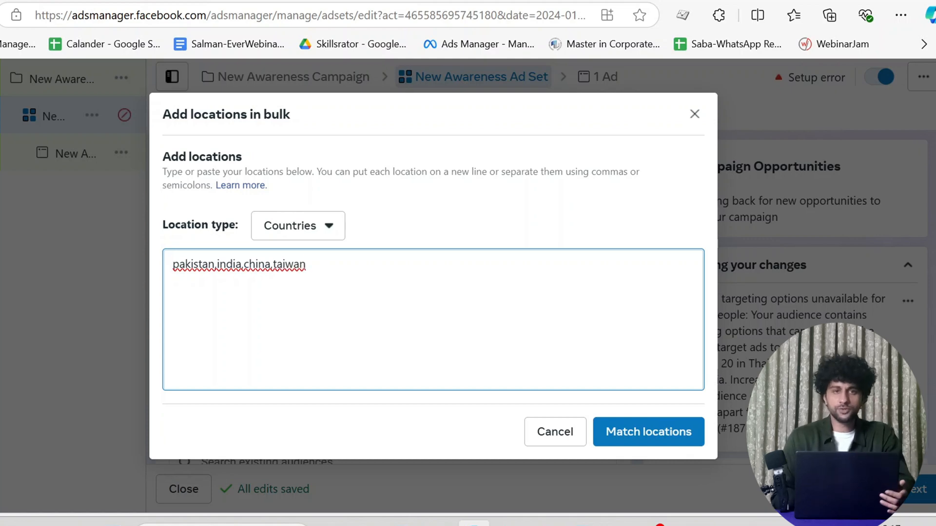
Match the entered countries to locations and review the complete list of matches.
click(642, 440)
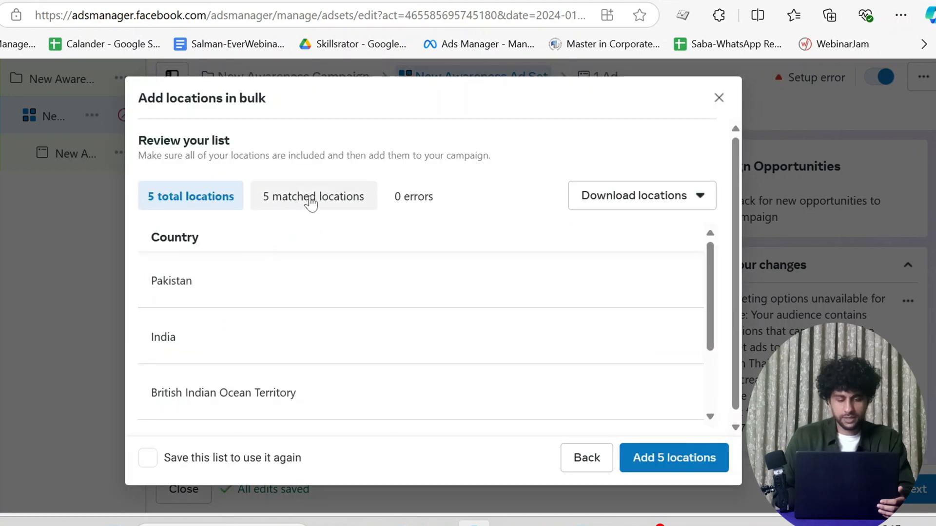
scroll(263, 323, down, 2)
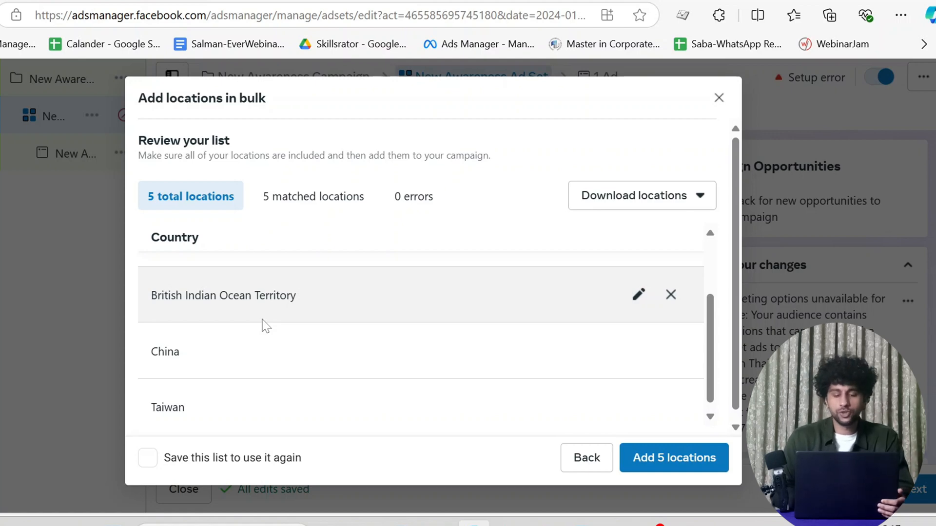
scroll(244, 269, up, 2)
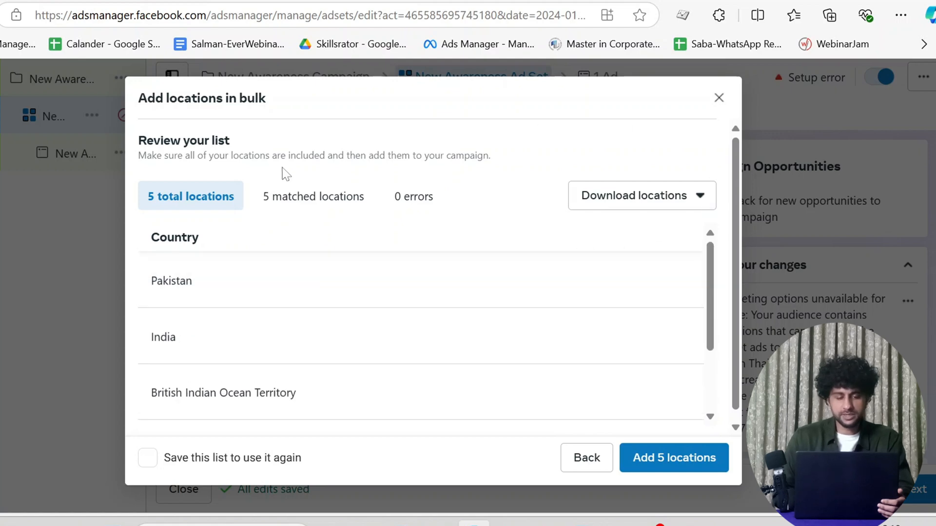
Go back from the match review to the bulk location entry and open the location type choices.
click(587, 461)
click(327, 233)
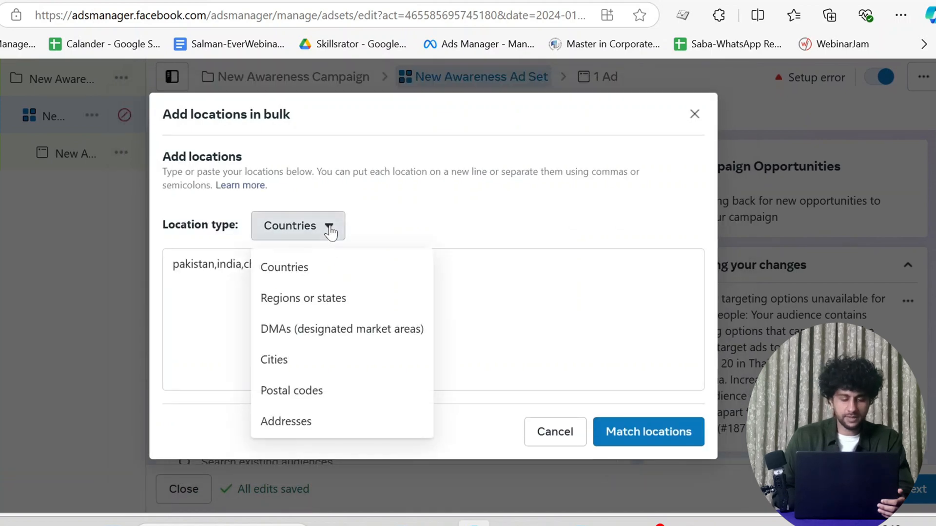